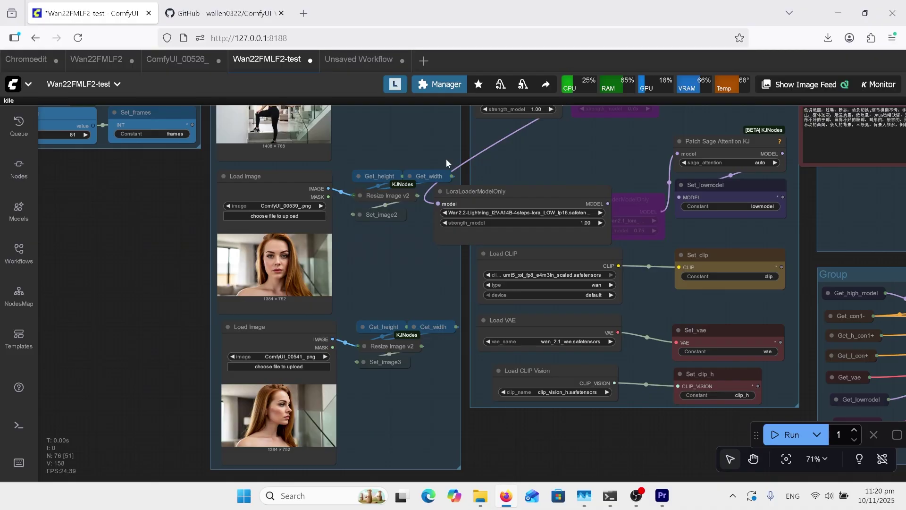
- Open the ComfyUI Manager window over the Wan22FMLF2-test workflow
{"action": "left_click", "coordinate": [442, 85]}
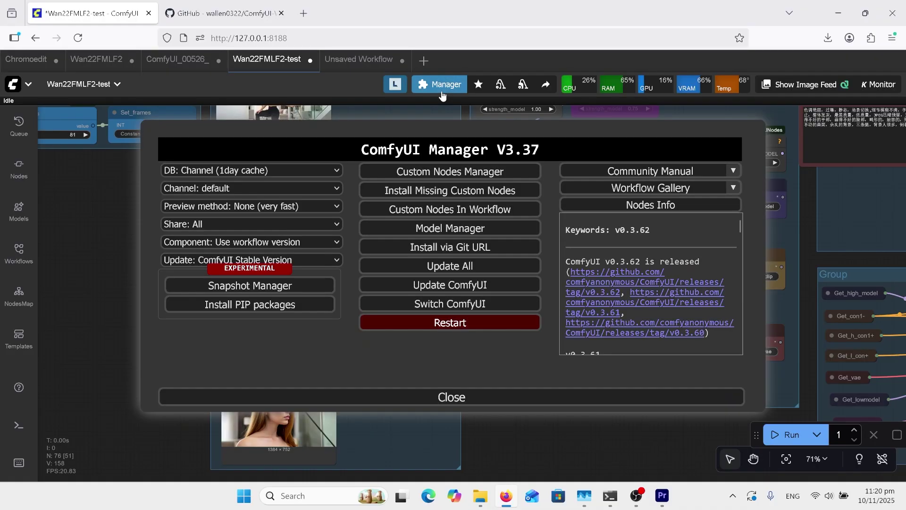
- Search the Custom Nodes Manager for 'fmlf' to find the installed ComfyUI-Wan22FMLF 1.2.1 pack
{"action": "left_click", "coordinate": [440, 176]}
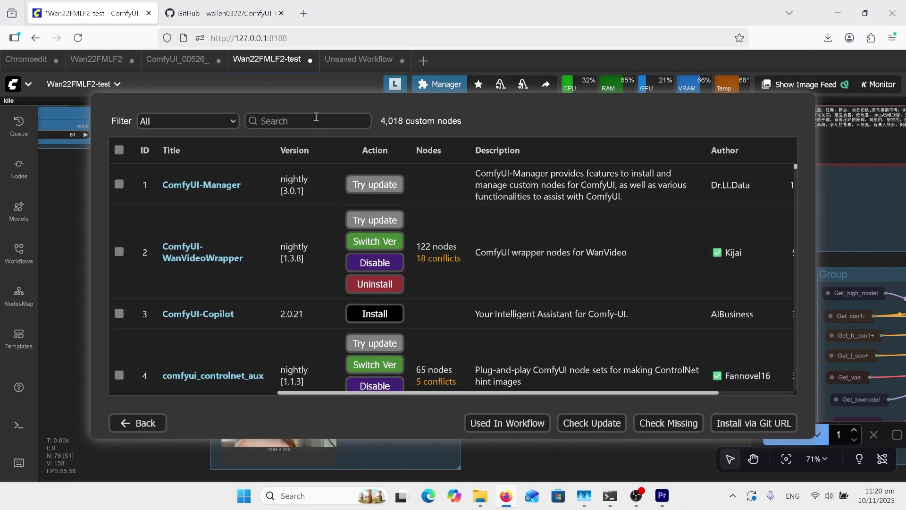
{"action": "left_click", "coordinate": [315, 119]}
{"action": "type", "text": "fml"}
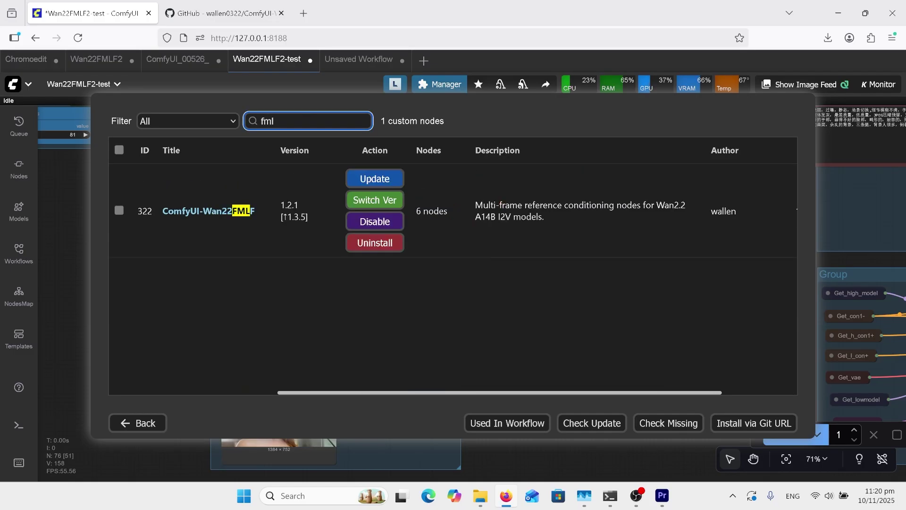
{"action": "type", "text": "f"}
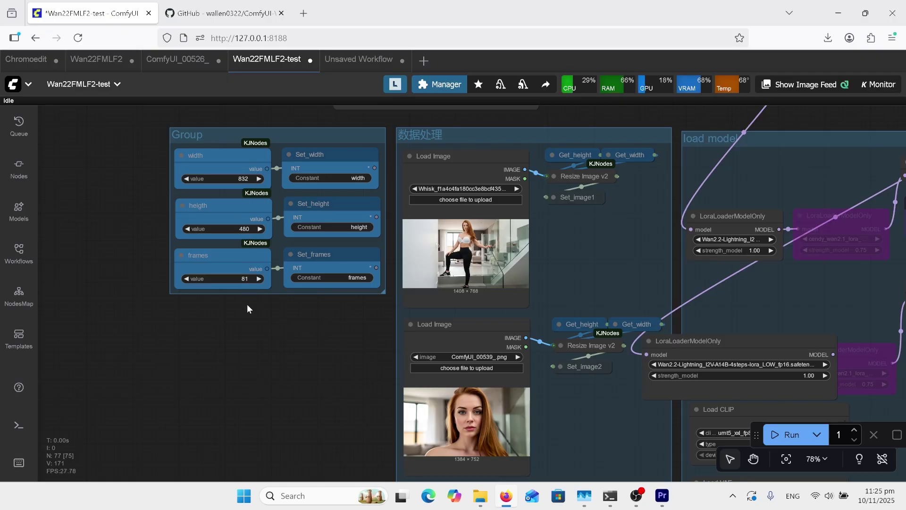
- Zoom in and out across the Wan22FMLF2-test canvas to inspect the workflow
{"action": "scroll", "coordinate": [293, 352], "scroll_direction": "down", "scroll_amount": 5}
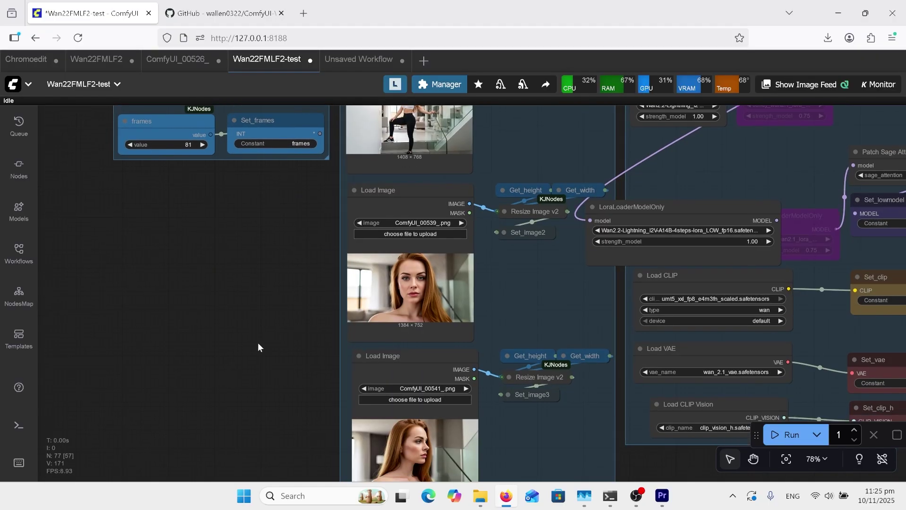
{"action": "scroll", "coordinate": [249, 331], "scroll_direction": "up", "scroll_amount": 2}
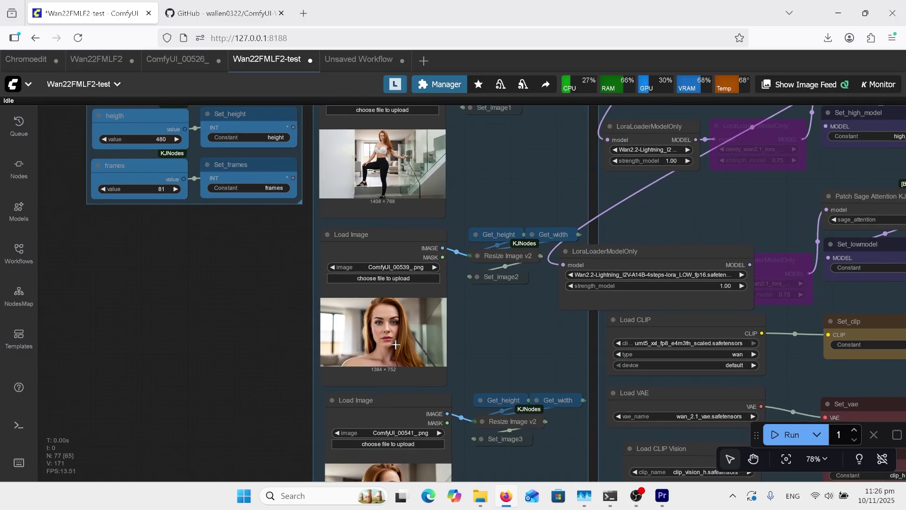
{"action": "scroll", "coordinate": [267, 253], "scroll_direction": "down", "scroll_amount": 5}
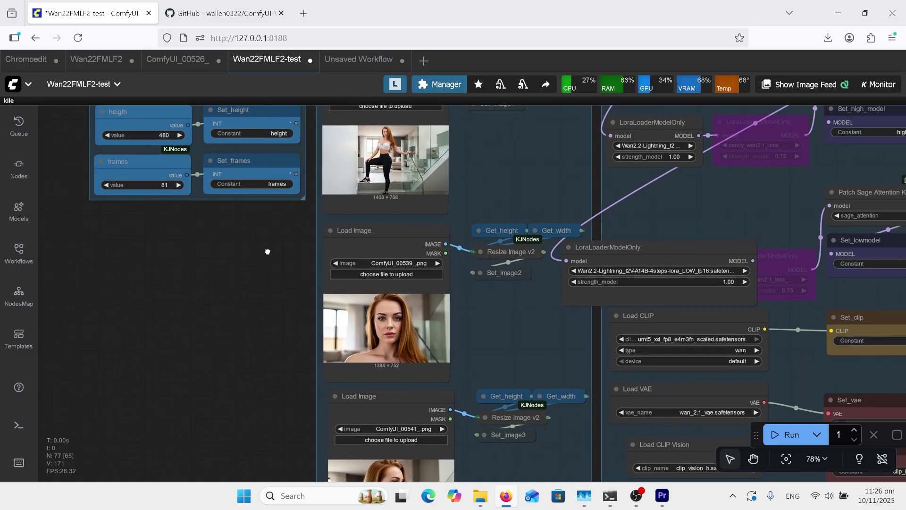
{"action": "scroll", "coordinate": [283, 240], "scroll_direction": "up", "scroll_amount": 3}
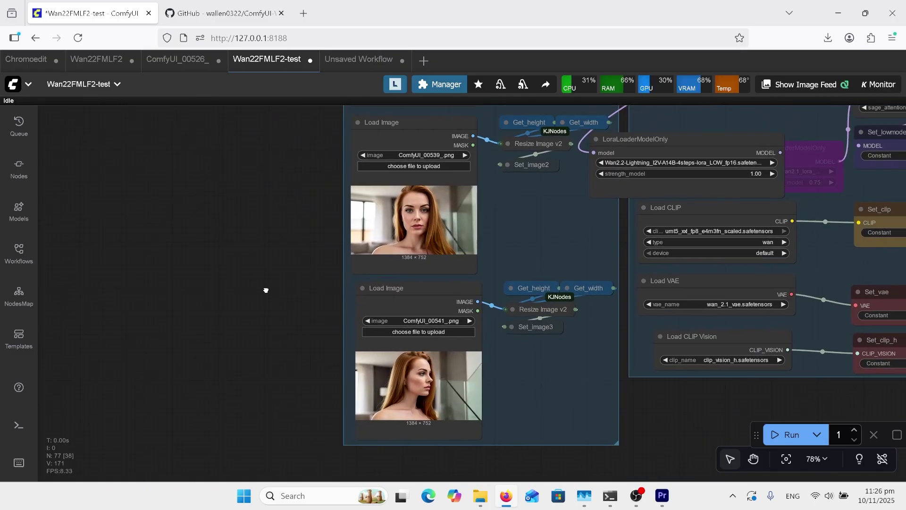
{"action": "scroll", "coordinate": [272, 345], "scroll_direction": "up", "scroll_amount": 3}
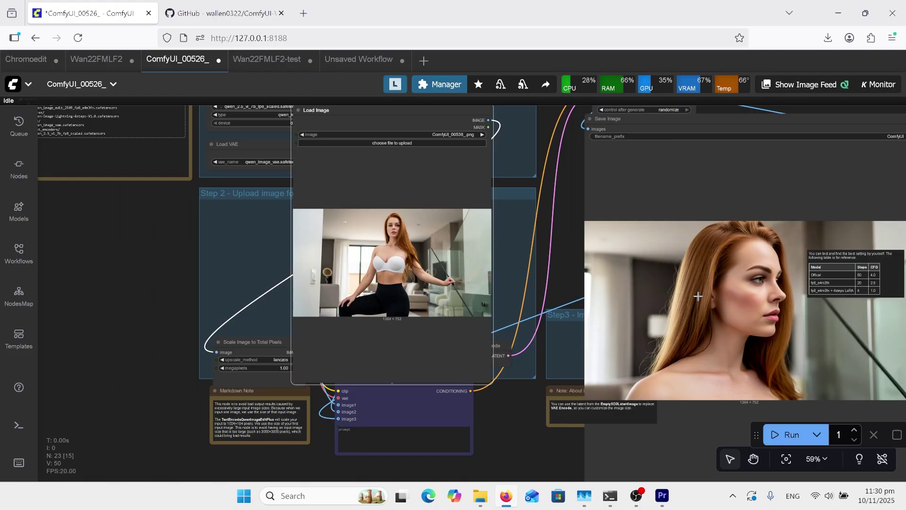
- Zoom into the ComfyUI_00526_ Load Image and camera-angle prompt, then return to Wan22FMLF2-test
{"action": "left_click_drag", "start_coordinate": [188, 212], "coordinate": [212, 373]}
{"action": "scroll", "coordinate": [385, 337], "scroll_direction": "up", "scroll_amount": 4}
{"action": "scroll", "coordinate": [384, 336], "scroll_direction": "up", "scroll_amount": 4}
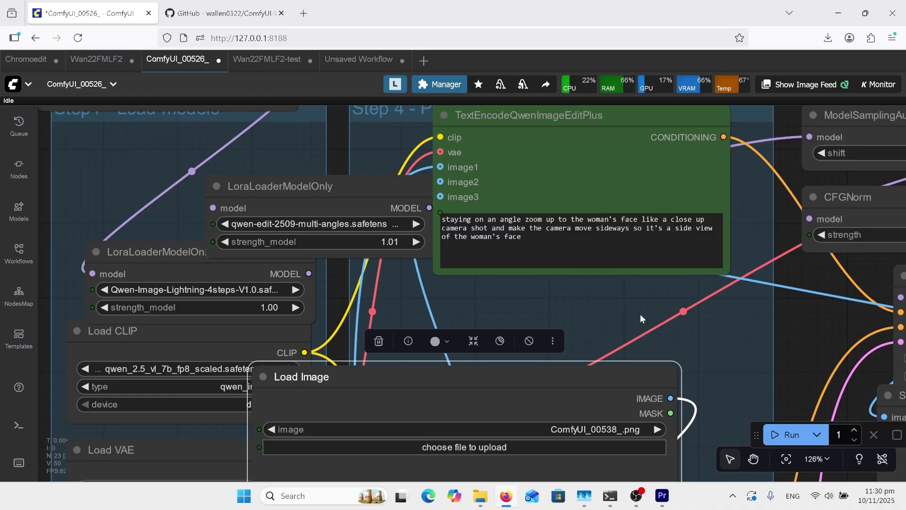
{"action": "key", "text": "alt+bracketright"}
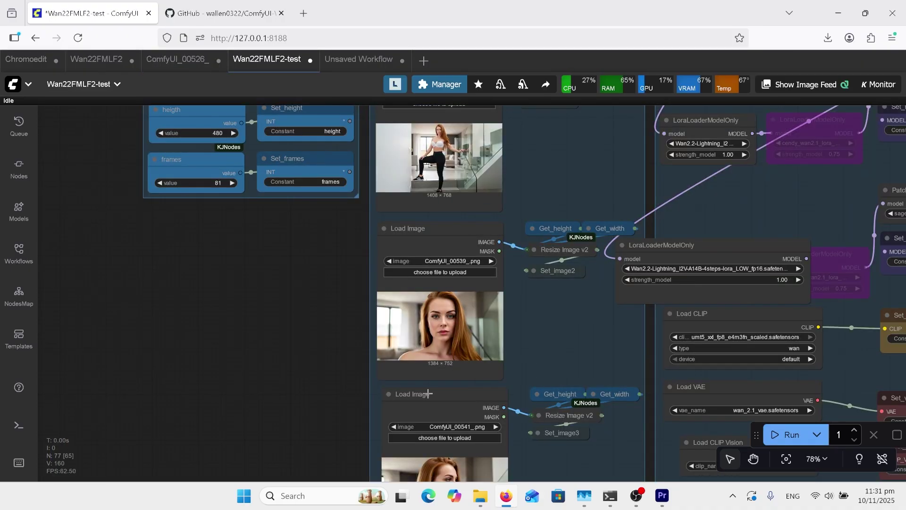
- Feed LoraLoaderModelOnly's model input from Load Diffusion Model instead of the GGUF Unet Loader
{"action": "scroll", "coordinate": [624, 223], "scroll_direction": "up", "scroll_amount": 5}
{"action": "scroll", "coordinate": [625, 223], "scroll_direction": "right", "scroll_amount": 3}
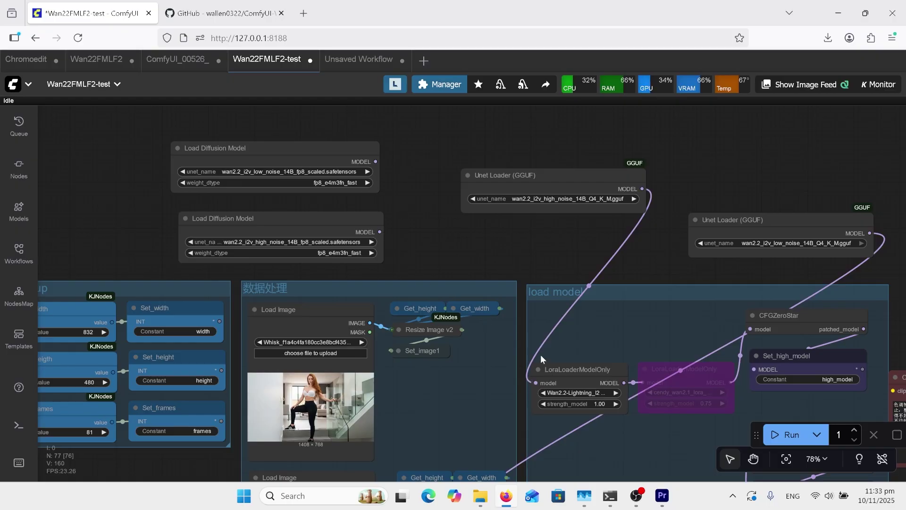
{"action": "left_click_drag", "start_coordinate": [536, 383], "coordinate": [560, 262]}
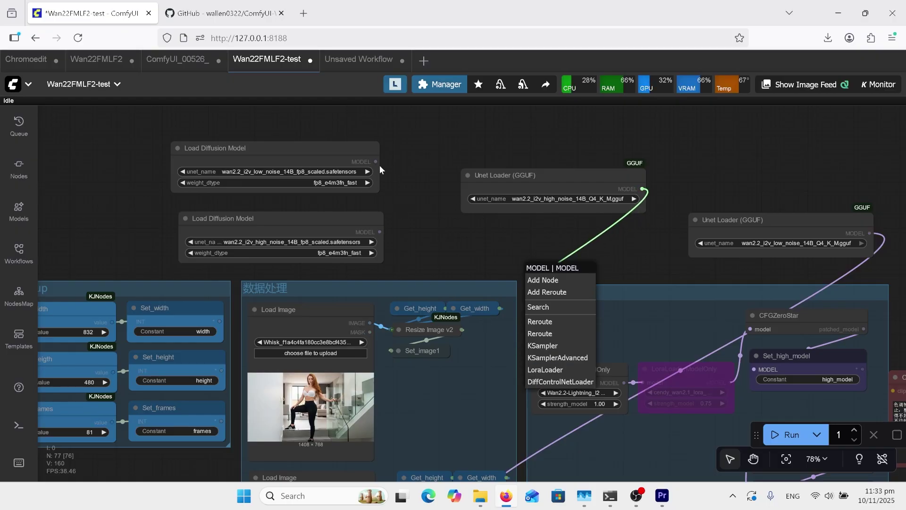
{"action": "left_click_drag", "start_coordinate": [376, 162], "coordinate": [399, 190]}
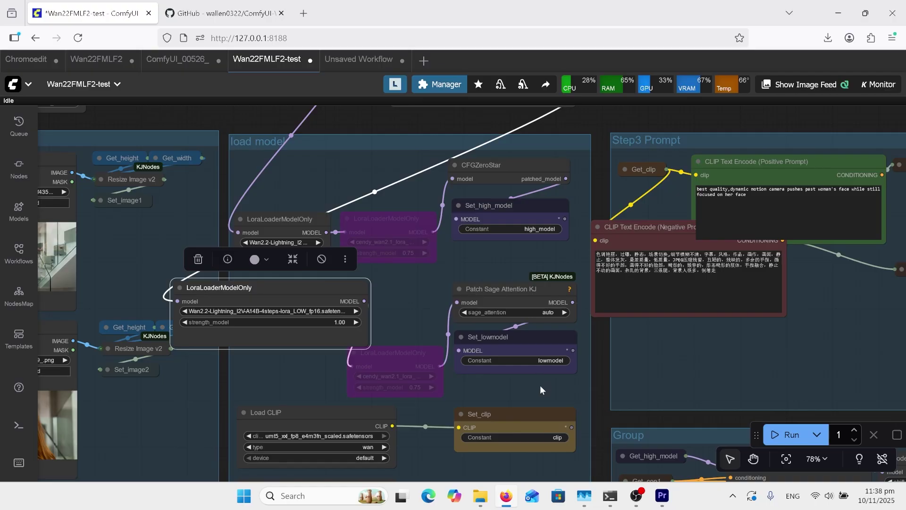
{"action": "scroll", "coordinate": [669, 261], "scroll_direction": "right", "scroll_amount": 5}
{"action": "scroll", "coordinate": [668, 260], "scroll_direction": "up", "scroll_amount": 2}
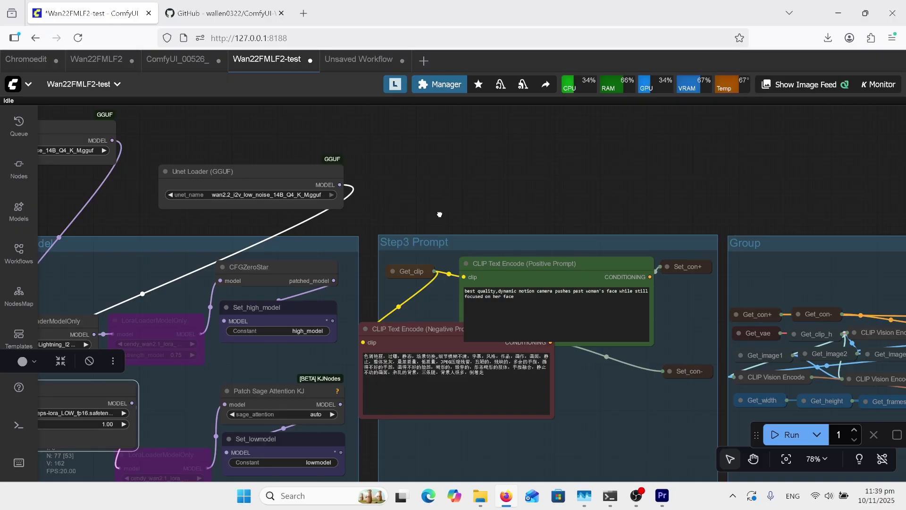
{"action": "scroll", "coordinate": [458, 151], "scroll_direction": "down", "scroll_amount": 3}
{"action": "scroll", "coordinate": [458, 151], "scroll_direction": "left", "scroll_amount": 1}
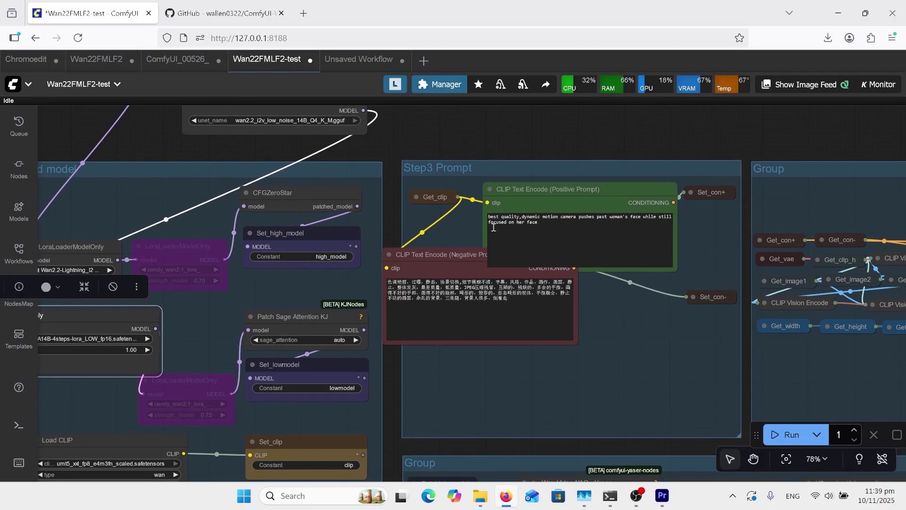
{"action": "scroll", "coordinate": [515, 229], "scroll_direction": "up", "scroll_amount": 5}
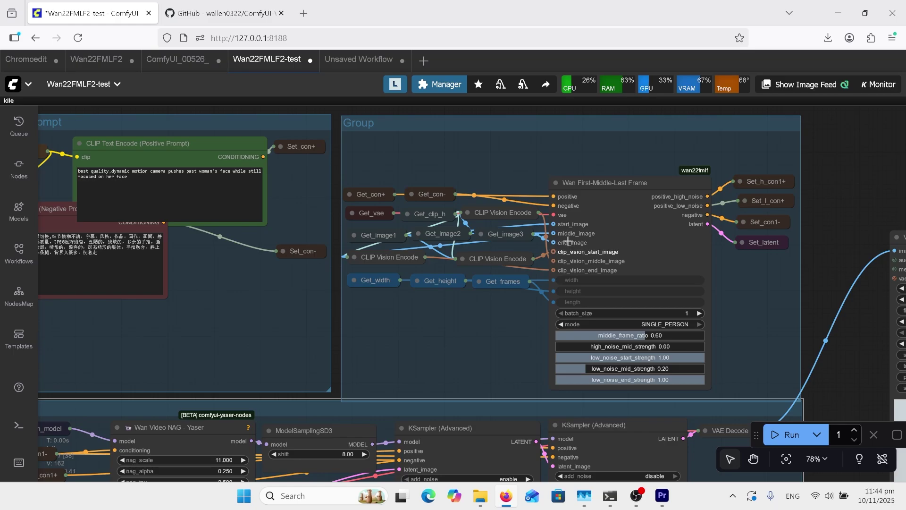
{"action": "left_click", "coordinate": [675, 326]}
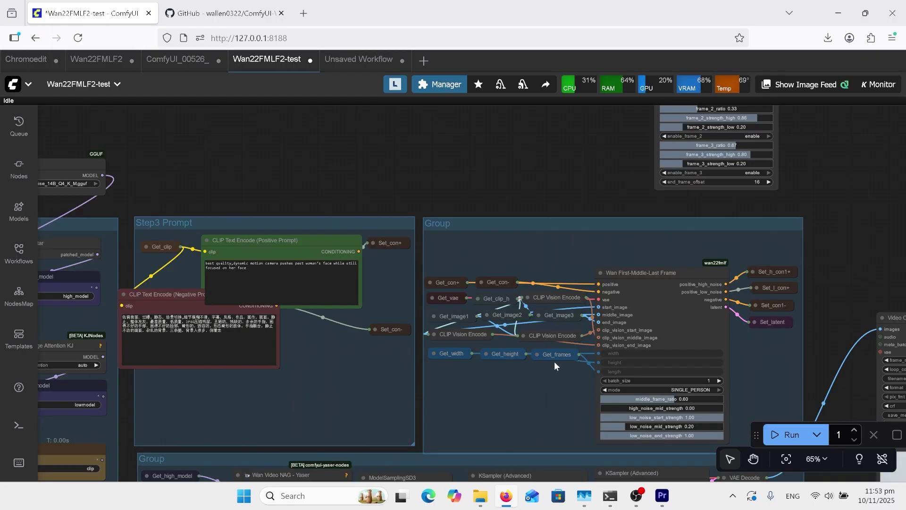
- Review the Wan 4-Frame Reference node and the groups below it on the canvas
{"action": "scroll", "coordinate": [561, 330], "scroll_direction": "up", "scroll_amount": 5}
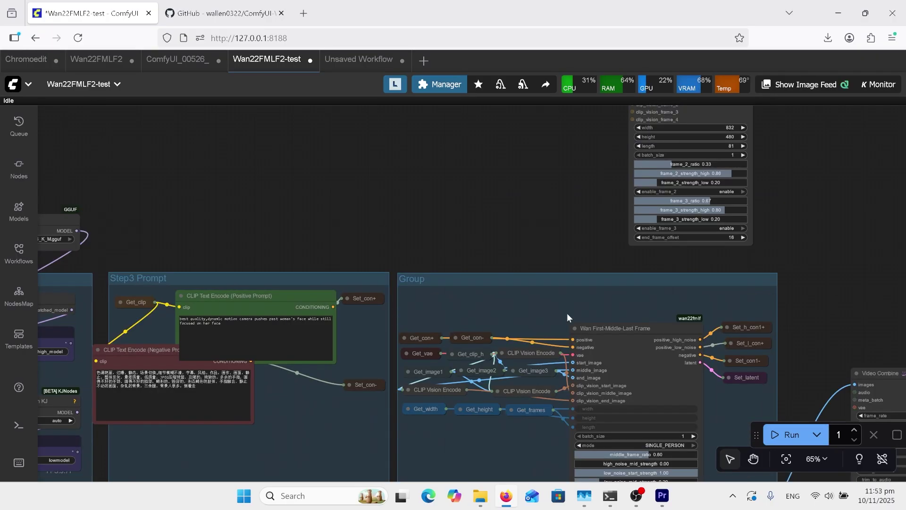
{"action": "scroll", "coordinate": [548, 290], "scroll_direction": "up", "scroll_amount": 1}
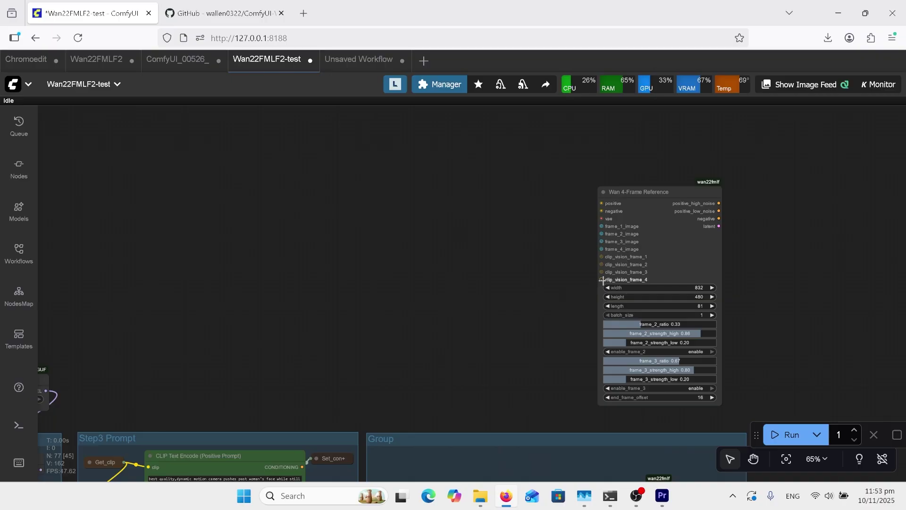
{"action": "left_click_drag", "start_coordinate": [532, 290], "coordinate": [507, 164]}
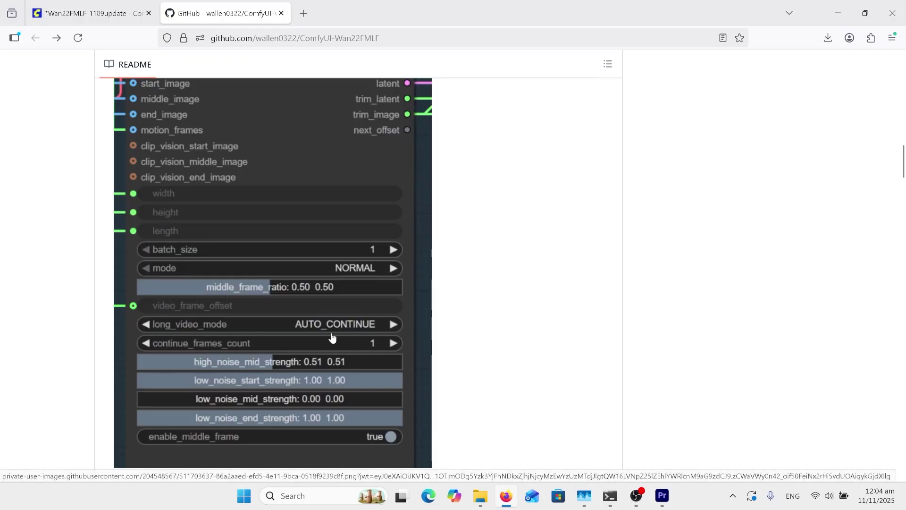
- Scroll to the top of the ComfyUI-Wan22FMLF repo and open the example_workflows folder
{"action": "scroll", "coordinate": [512, 244], "scroll_direction": "up", "scroll_amount": 5}
{"action": "scroll", "coordinate": [513, 244], "scroll_direction": "up", "scroll_amount": 15}
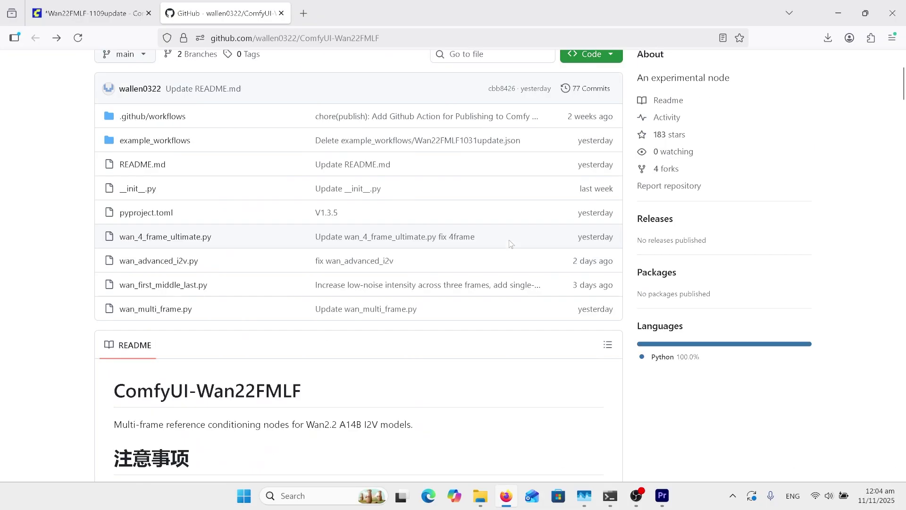
{"action": "left_click", "coordinate": [158, 268]}
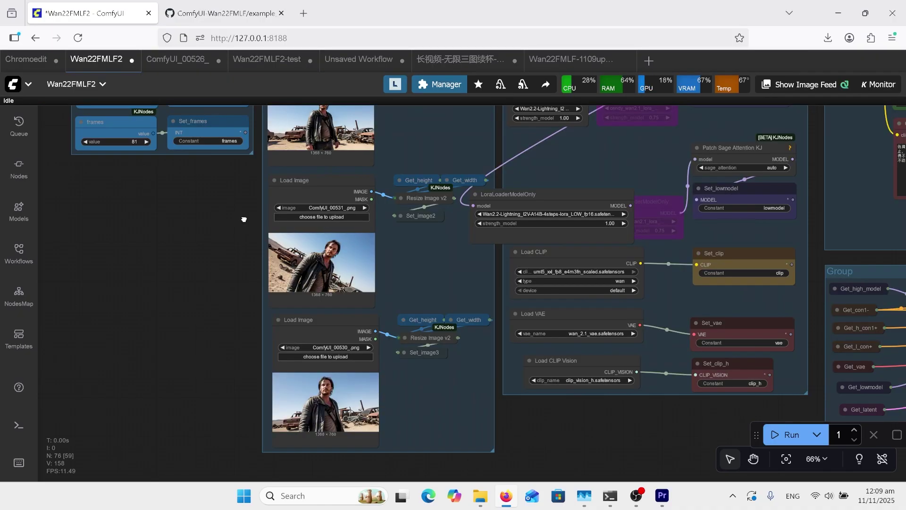
- Pan and zoom the Wan22FMLF2 canvas to view the reference image loaders
{"action": "left_click_drag", "start_coordinate": [244, 216], "coordinate": [240, 259]}
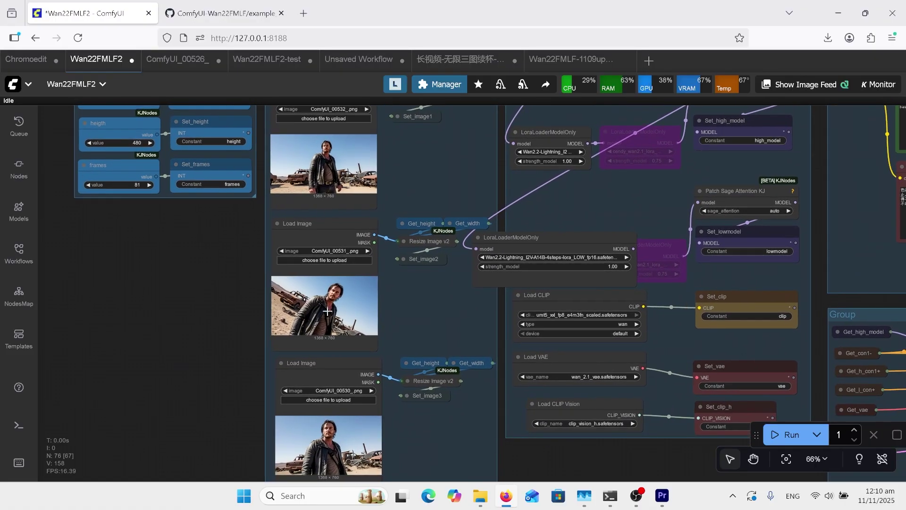
{"action": "scroll", "coordinate": [233, 368], "scroll_direction": "down", "scroll_amount": 2}
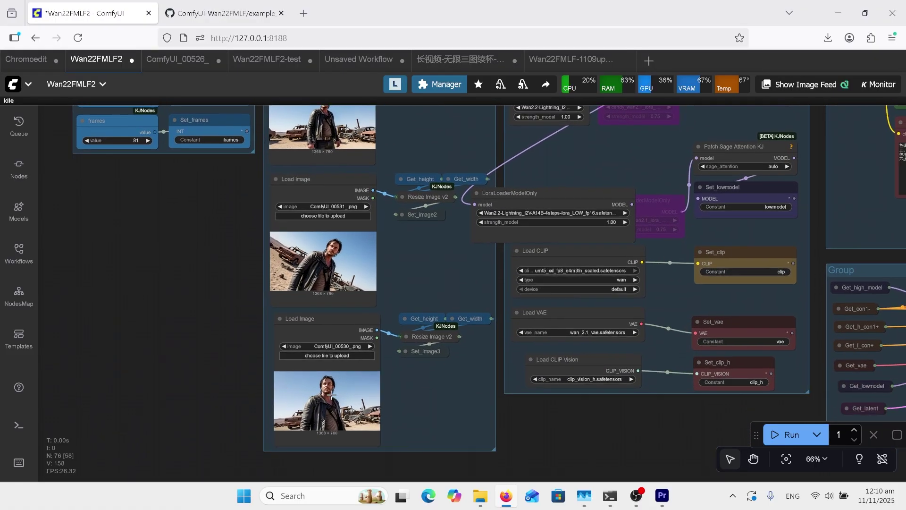
{"action": "scroll", "coordinate": [480, 239], "scroll_direction": "up", "scroll_amount": 10}
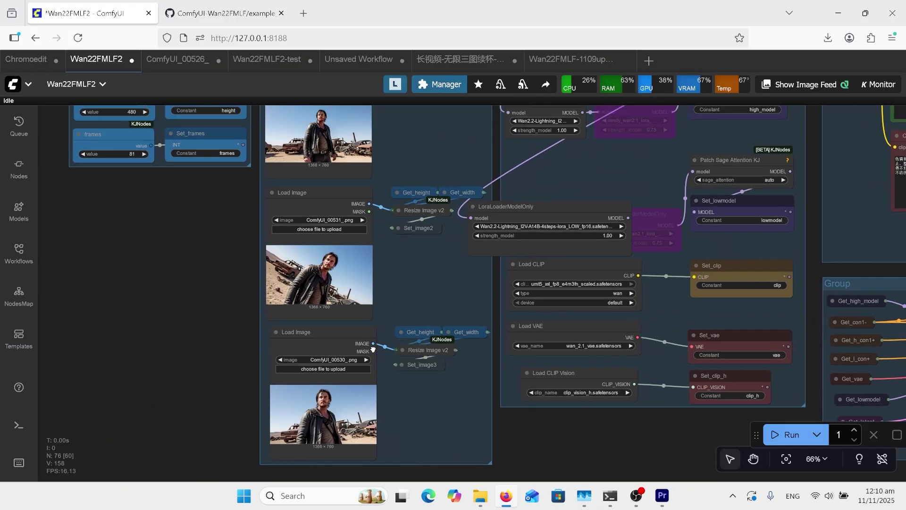
{"action": "scroll", "coordinate": [712, 401], "scroll_direction": "right", "scroll_amount": 10}
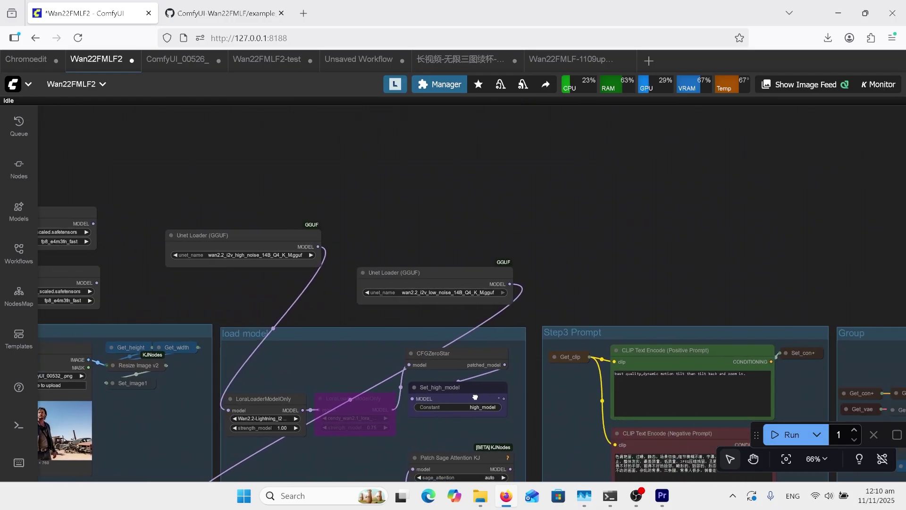
{"action": "scroll", "coordinate": [452, 385], "scroll_direction": "up", "scroll_amount": 5}
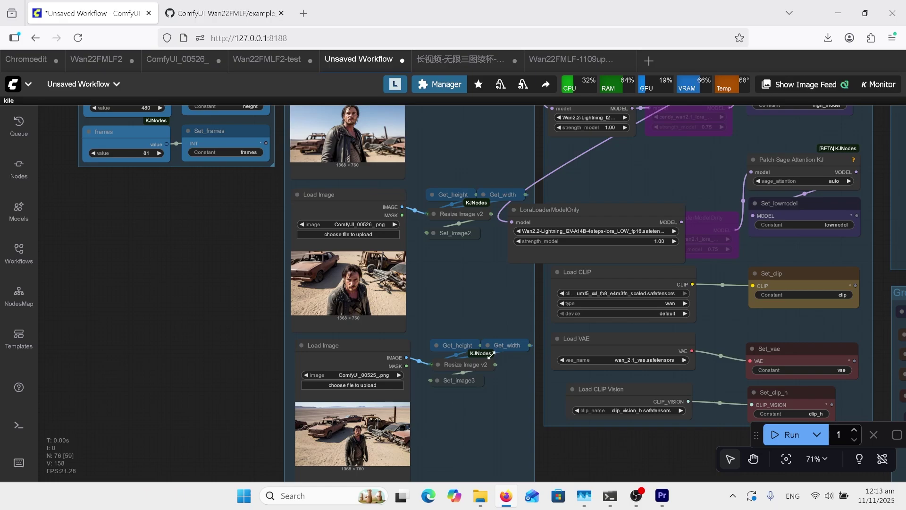
{"action": "scroll", "coordinate": [549, 191], "scroll_direction": "up", "scroll_amount": 5}
{"action": "scroll", "coordinate": [549, 191], "scroll_direction": "right", "scroll_amount": 6}
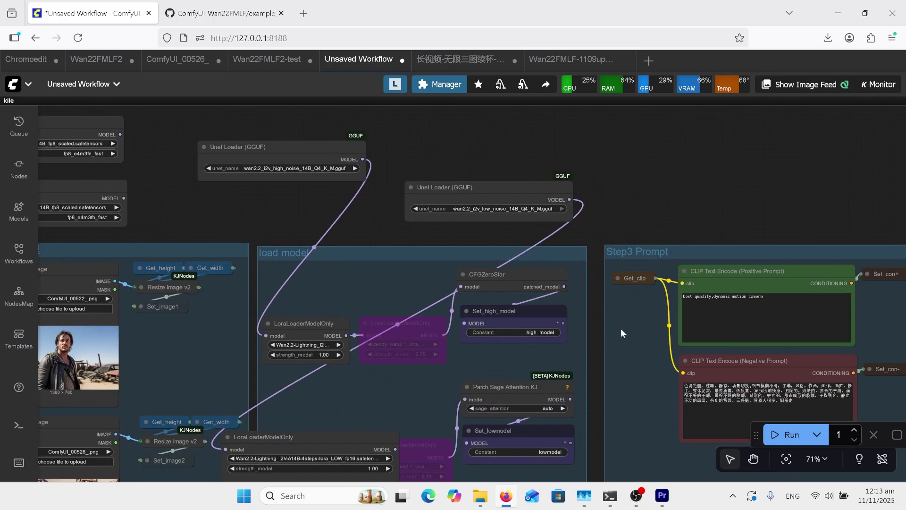
{"action": "scroll", "coordinate": [619, 350], "scroll_direction": "right", "scroll_amount": 4}
{"action": "scroll", "coordinate": [620, 351], "scroll_direction": "down", "scroll_amount": 1}
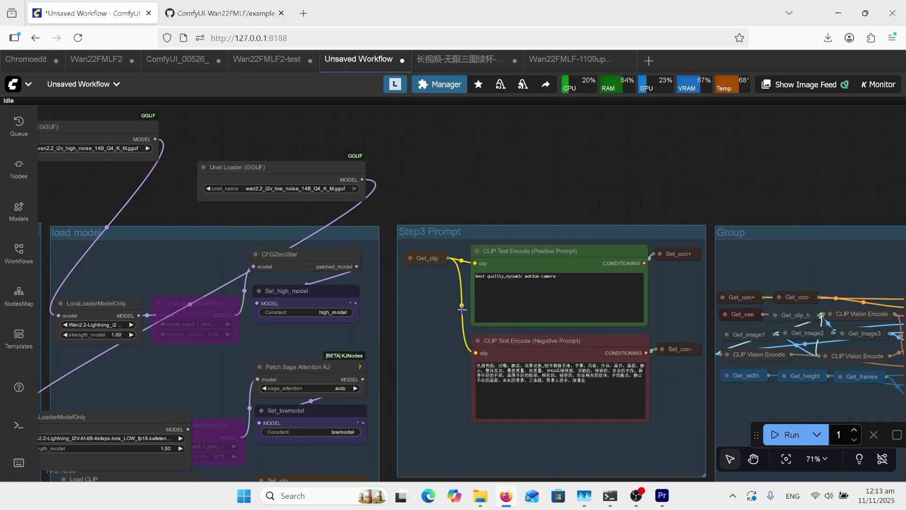
{"action": "left_click_drag", "start_coordinate": [378, 381], "coordinate": [696, 232]}
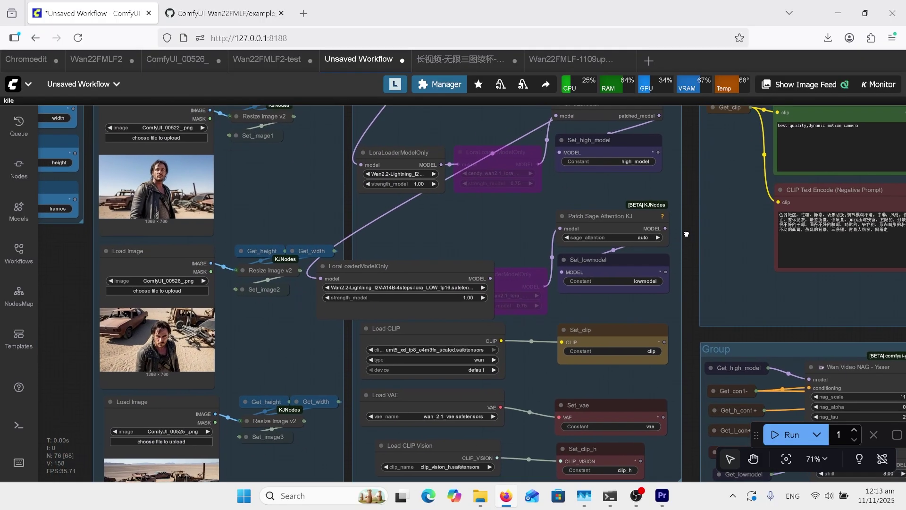
{"action": "left_click_drag", "start_coordinate": [574, 200], "coordinate": [531, 227]}
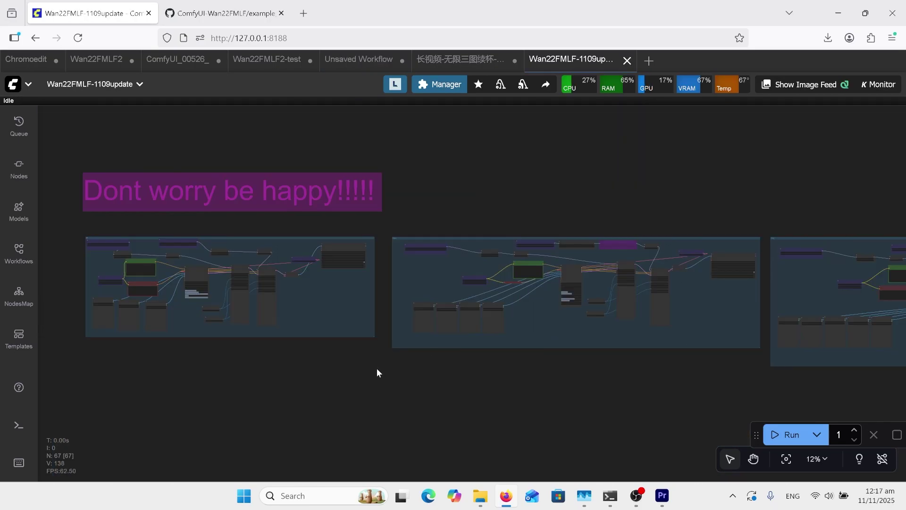
- Pan and zoom across the Wan22FMLF-1109update workflow's three groups, centering the second group
{"action": "left_click_drag", "start_coordinate": [432, 386], "coordinate": [392, 383]}
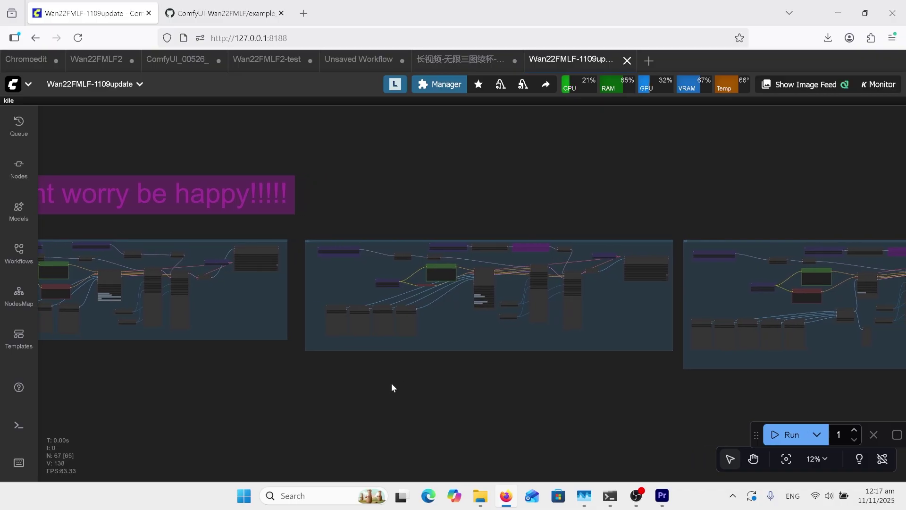
{"action": "scroll", "coordinate": [392, 383], "scroll_direction": "up", "scroll_amount": 2}
{"action": "scroll", "coordinate": [395, 332], "scroll_direction": "up", "scroll_amount": 4}
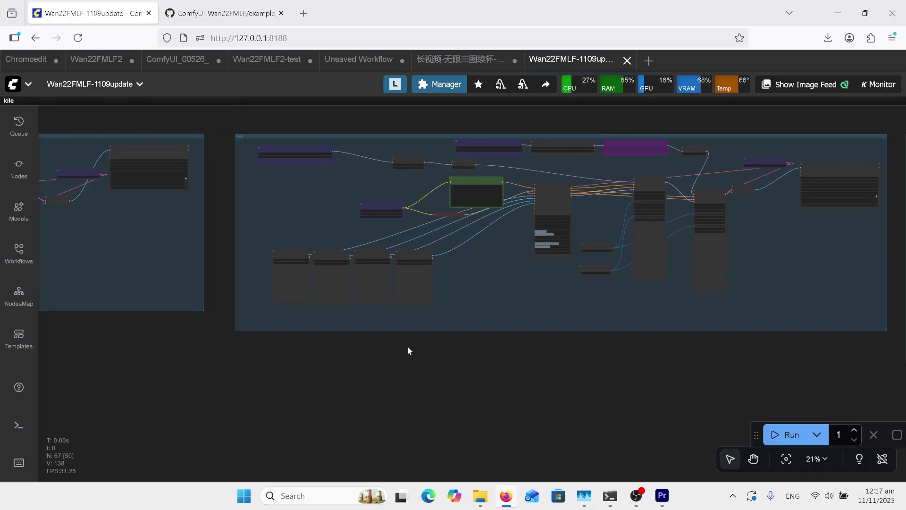
{"action": "left_click_drag", "start_coordinate": [414, 363], "coordinate": [275, 363]}
{"action": "scroll", "coordinate": [532, 332], "scroll_direction": "down", "scroll_amount": 3}
{"action": "left_click_drag", "start_coordinate": [664, 364], "coordinate": [279, 359]}
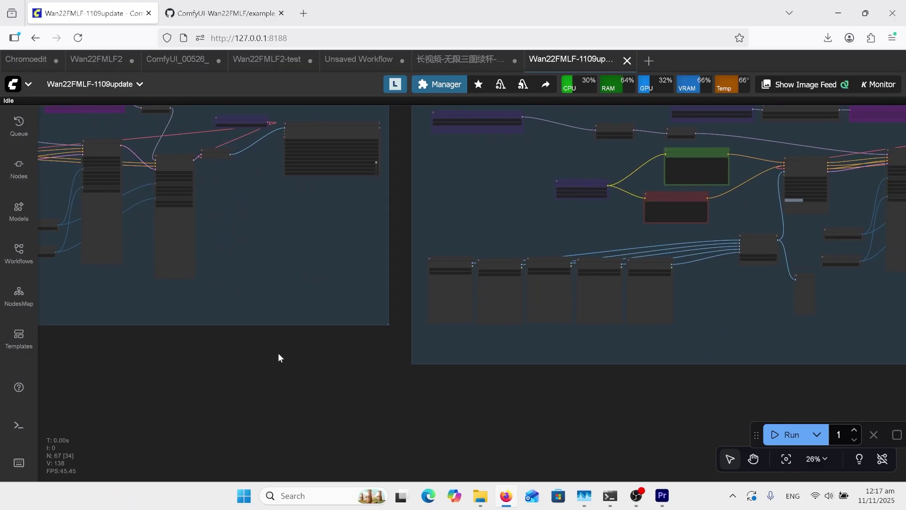
{"action": "scroll", "coordinate": [445, 364], "scroll_direction": "down", "scroll_amount": 3}
{"action": "left_click_drag", "start_coordinate": [418, 386], "coordinate": [542, 390]}
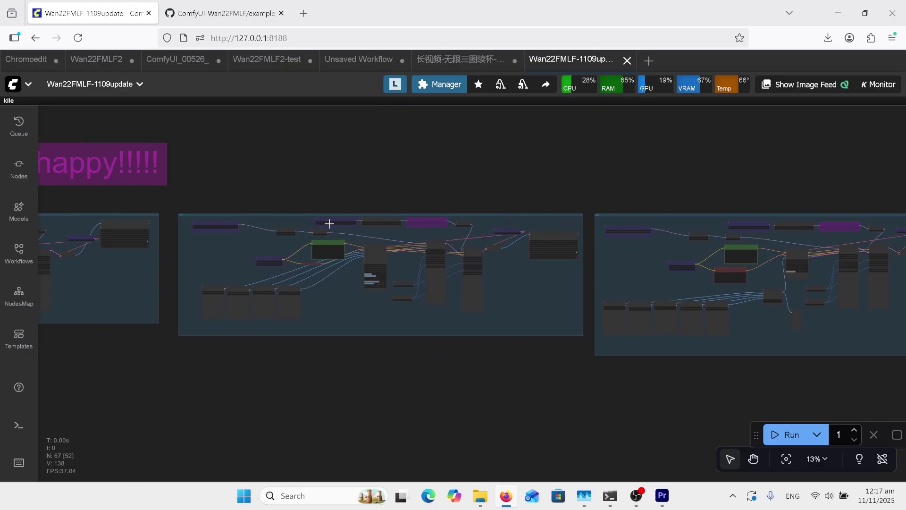
- Look over the 长视频-无限三图续杯-1109 workflow, zooming in on its canvas
{"action": "left_click", "coordinate": [460, 60]}
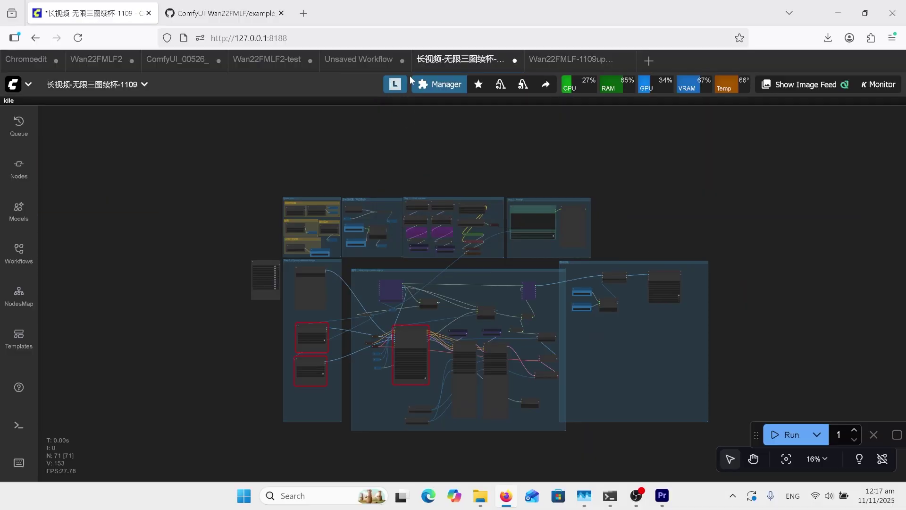
{"action": "scroll", "coordinate": [263, 351], "scroll_direction": "up", "scroll_amount": 6}
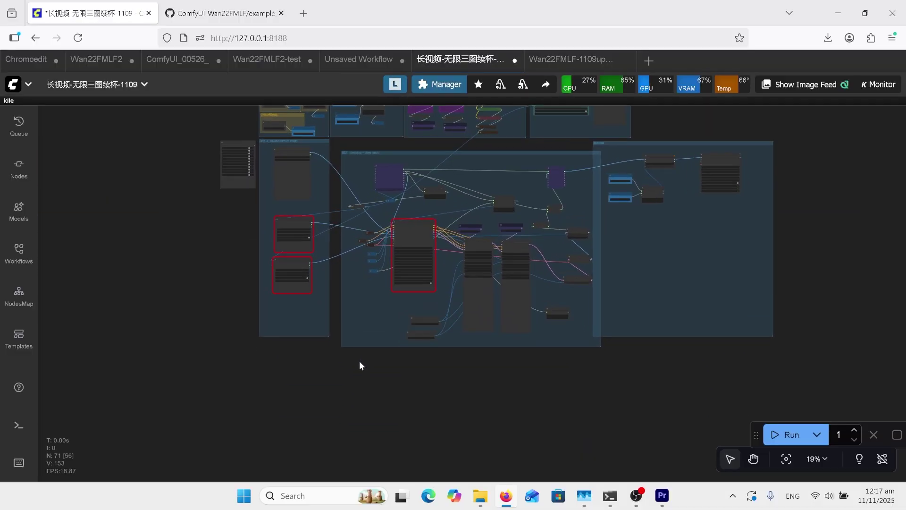
{"action": "scroll", "coordinate": [353, 370], "scroll_direction": "up", "scroll_amount": 1}
{"action": "scroll", "coordinate": [344, 270], "scroll_direction": "up", "scroll_amount": 3}
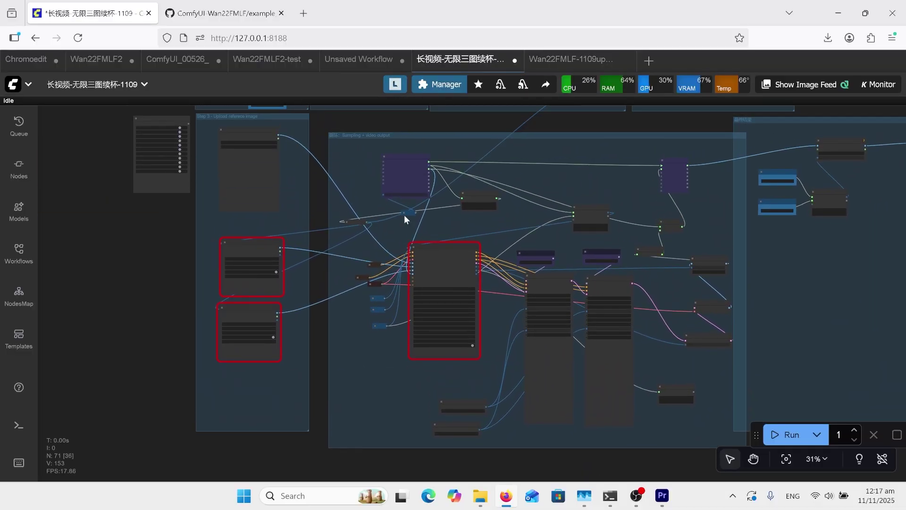
- Back in Wan22FMLF-1109update, zoom out and center the note above the three groups
{"action": "left_click", "coordinate": [557, 60]}
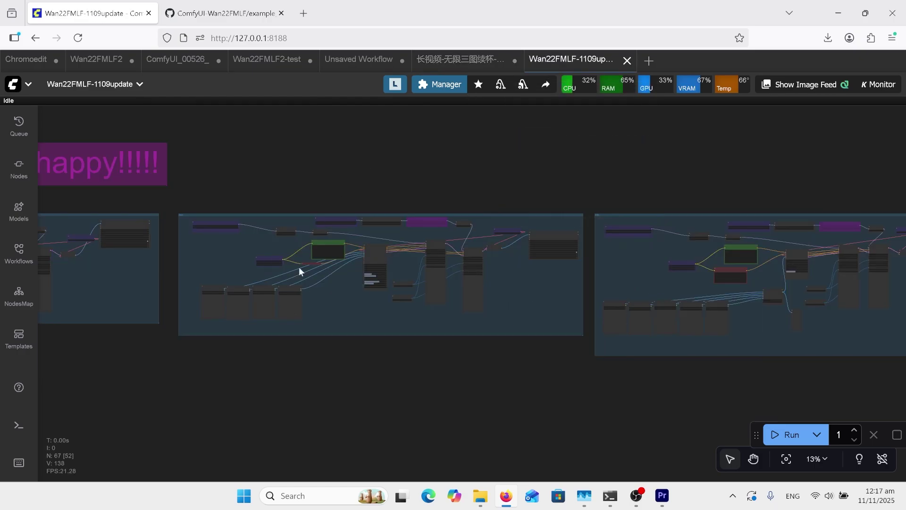
{"action": "scroll", "coordinate": [543, 405], "scroll_direction": "left", "scroll_amount": 5}
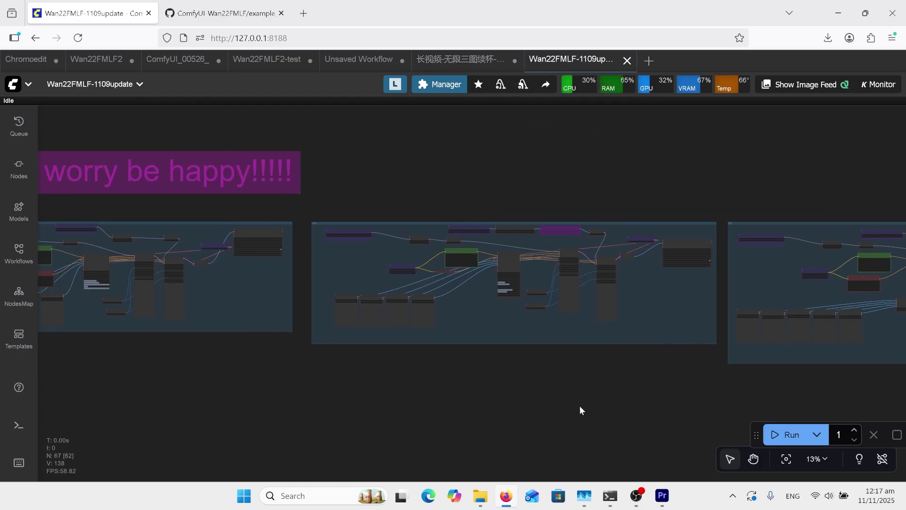
{"action": "scroll", "coordinate": [562, 408], "scroll_direction": "down", "scroll_amount": 3}
{"action": "left_click_drag", "start_coordinate": [556, 425], "coordinate": [480, 352]}
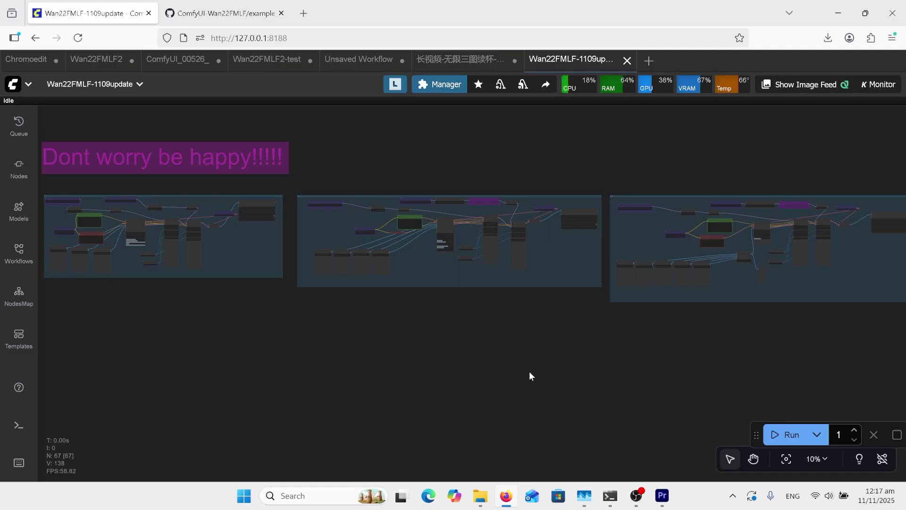
{"action": "left_click_drag", "start_coordinate": [567, 352], "coordinate": [642, 393]}
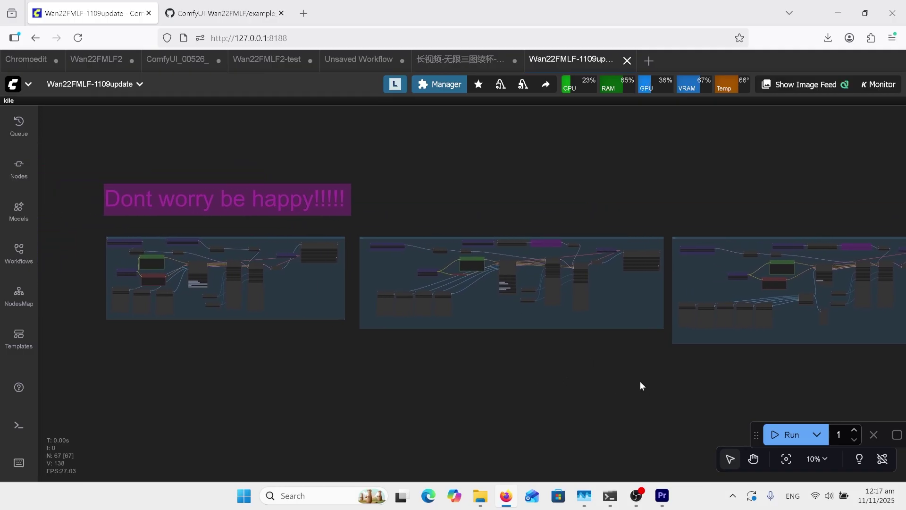